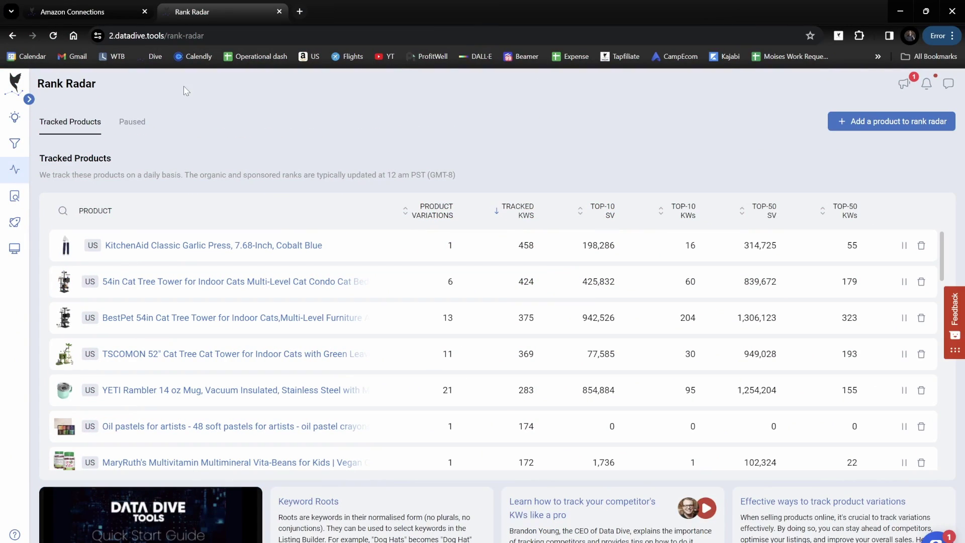
# Step: Add ASIN B098JL48RQ to Rank Radar with the Cat Tree OH niche's keywords and start tracking
pyautogui.moveTo(4, 101)
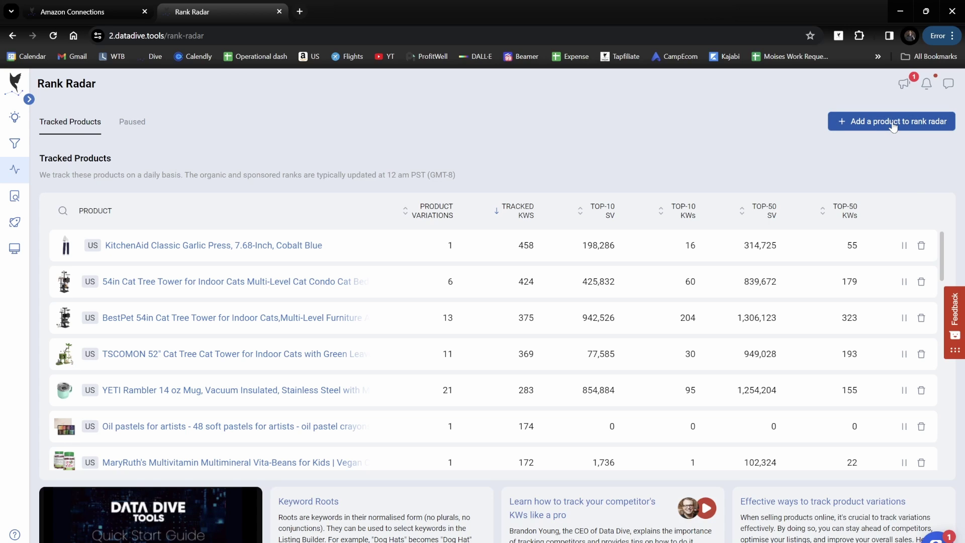
pyautogui.click(879, 132)
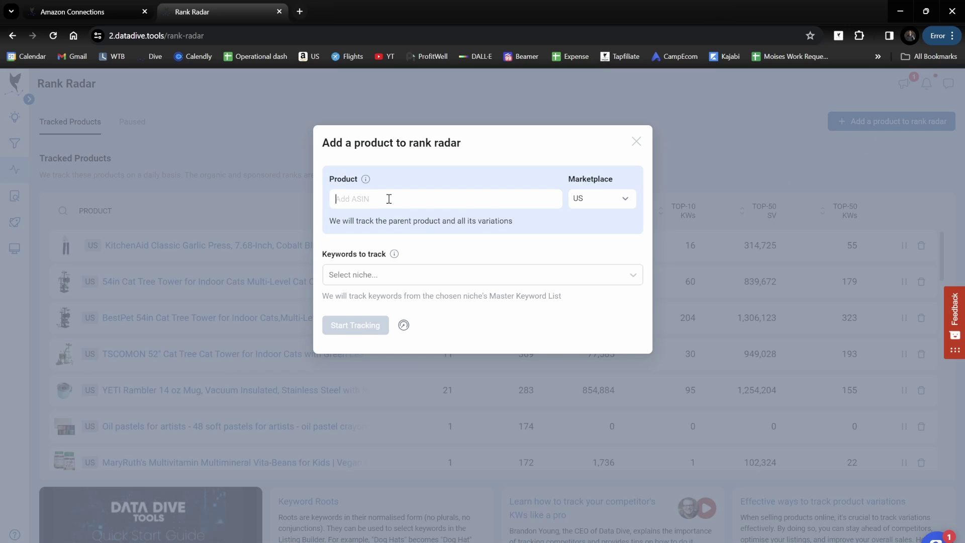
pyautogui.write('B098JL48RQ')
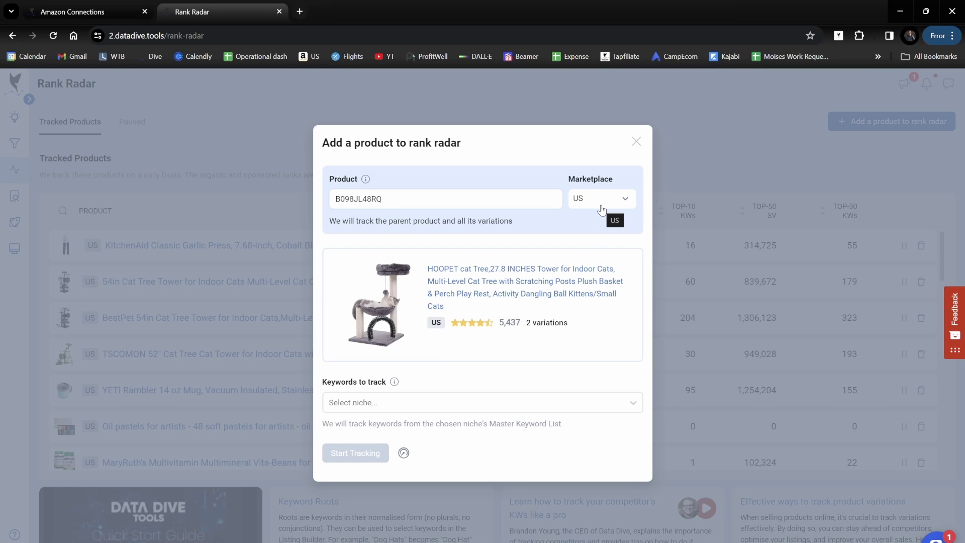
pyautogui.click(386, 406)
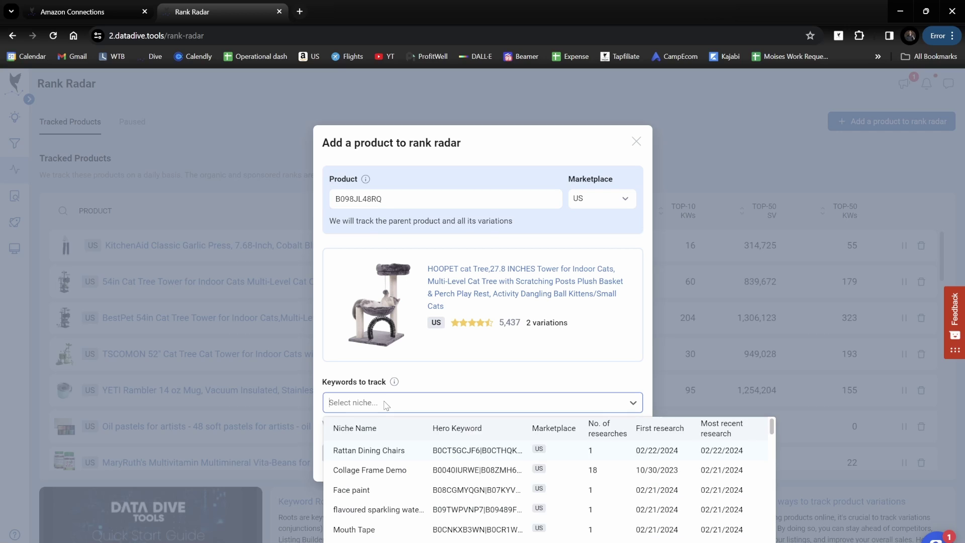
pyautogui.write('oh')
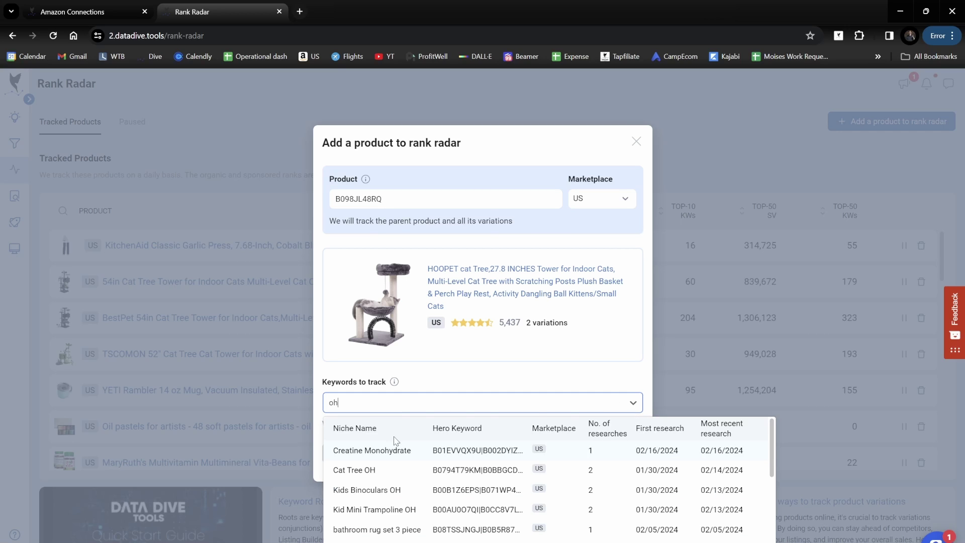
pyautogui.click(371, 472)
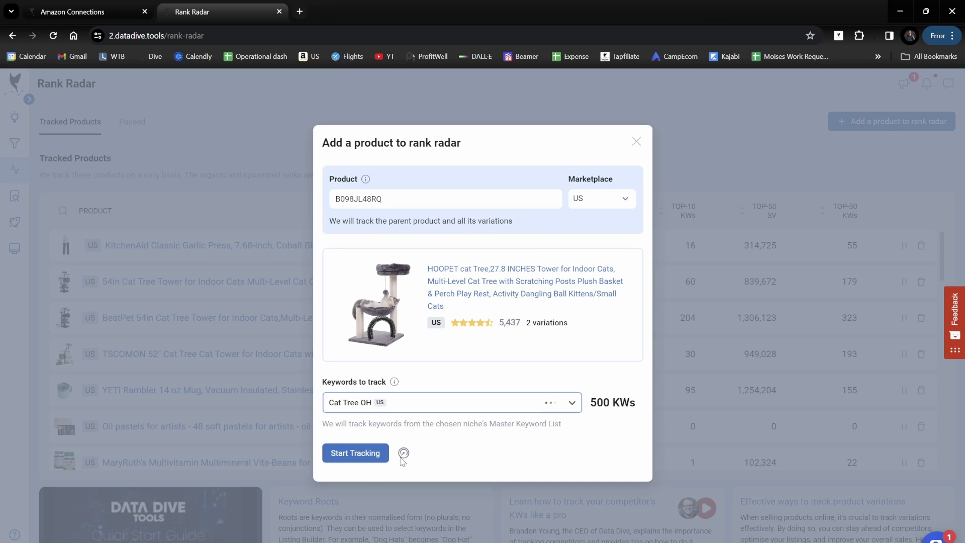
pyautogui.click(356, 455)
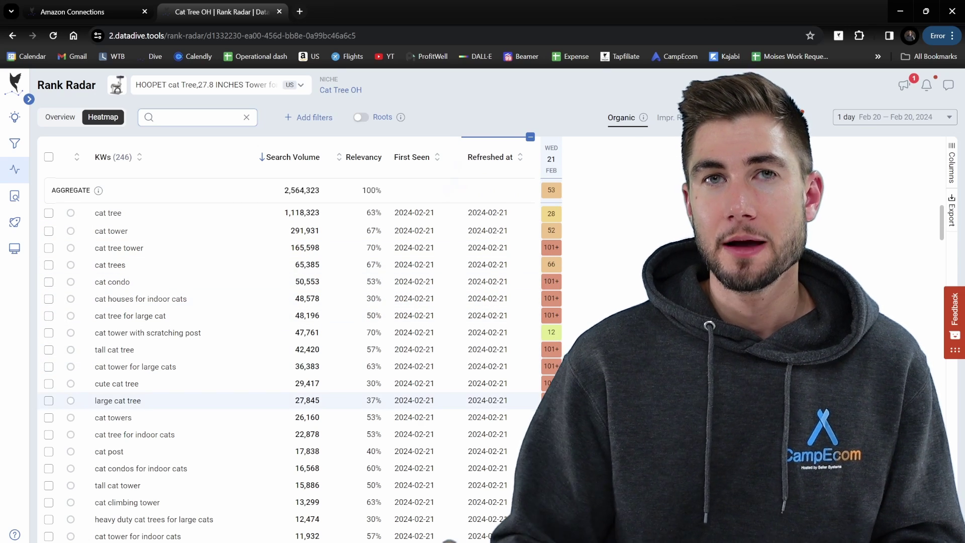
# Step: Once the HOOPET Rank Radar heatmap loads, put the cursor in its keyword search box
pyautogui.click(196, 117)
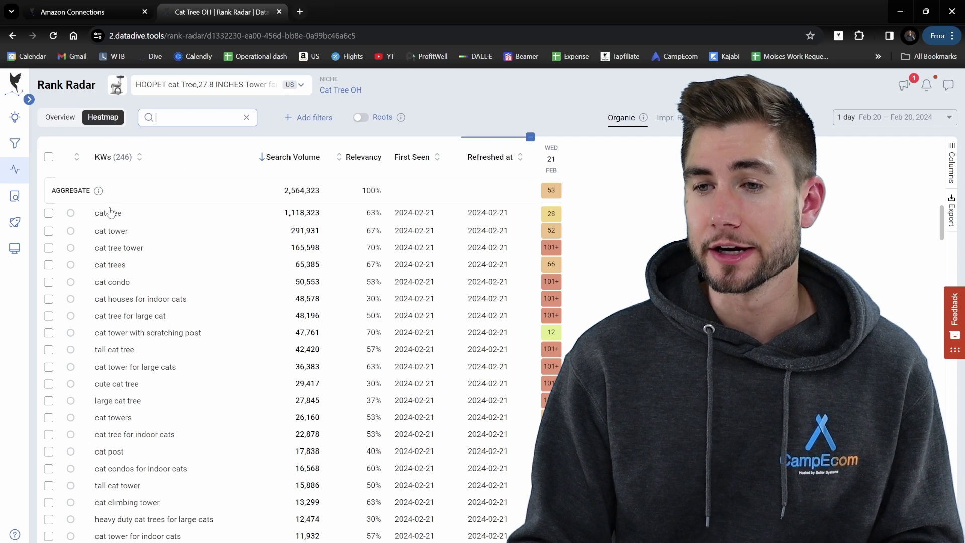
# Step: Select the 'cat trees' keyword and pause its tracking
pyautogui.click(48, 265)
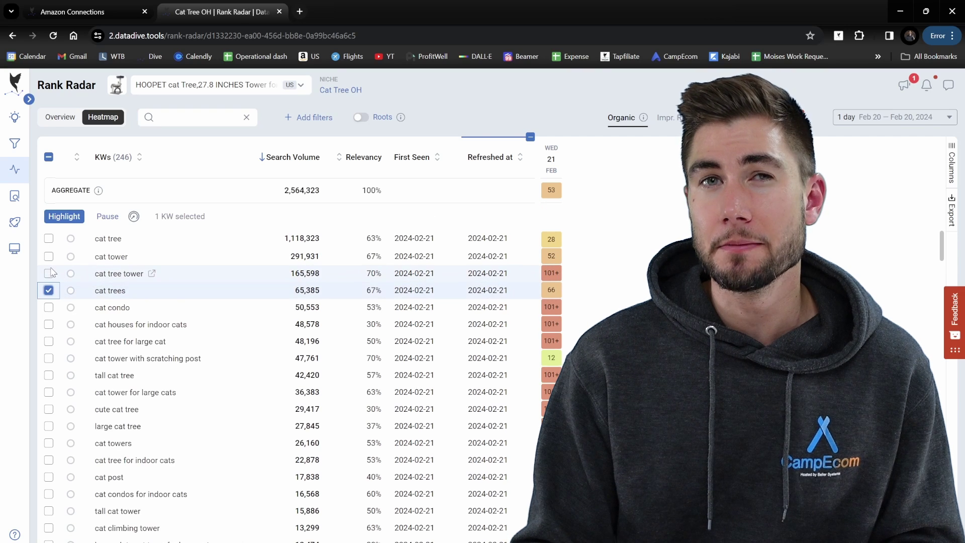
pyautogui.click(109, 217)
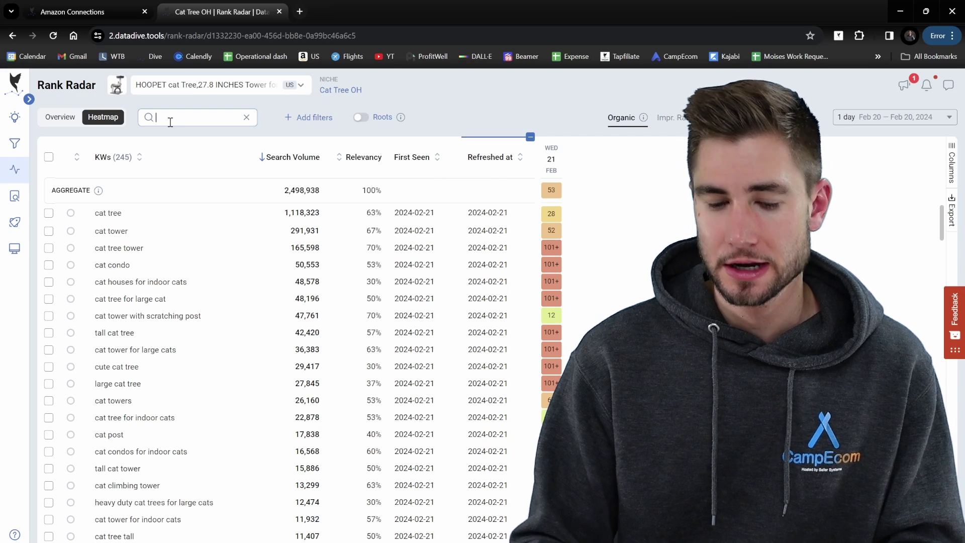
# Step: Filter keywords by 'tower', pause all 61 matches, then clear the search
pyautogui.write('tower')
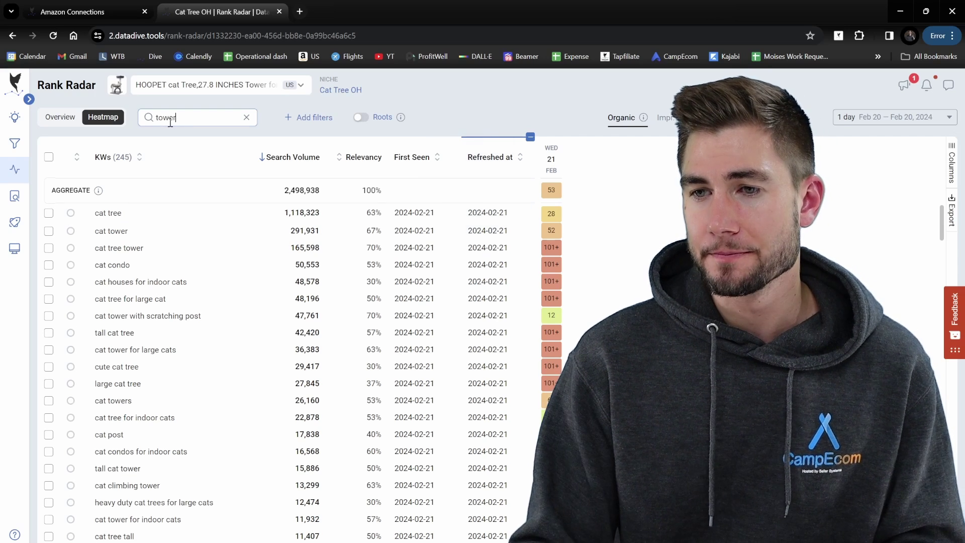
pyautogui.press('Return')
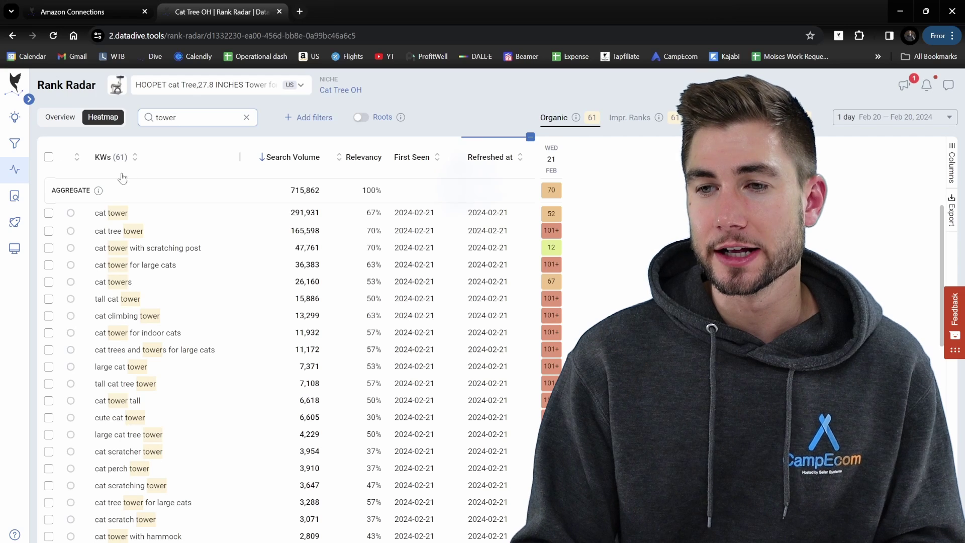
pyautogui.click(49, 159)
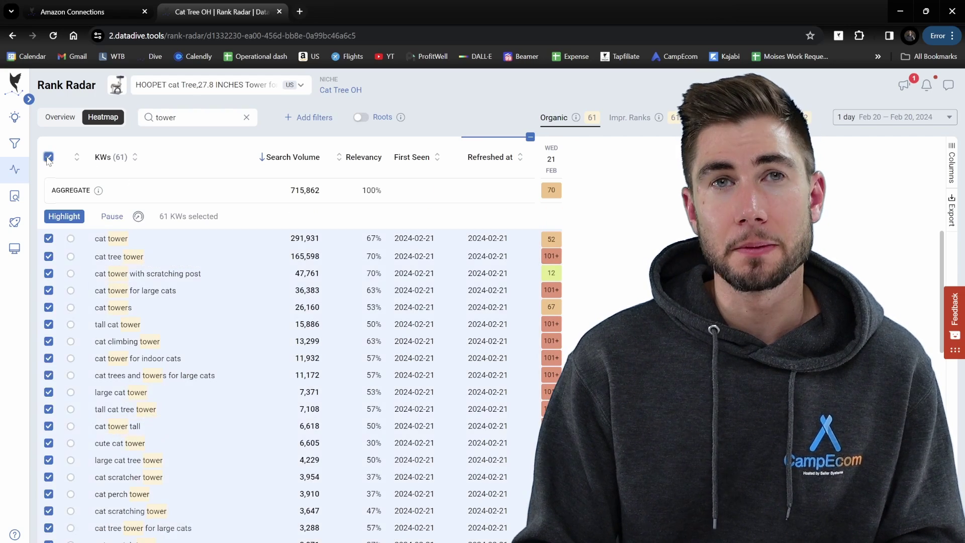
pyautogui.click(113, 217)
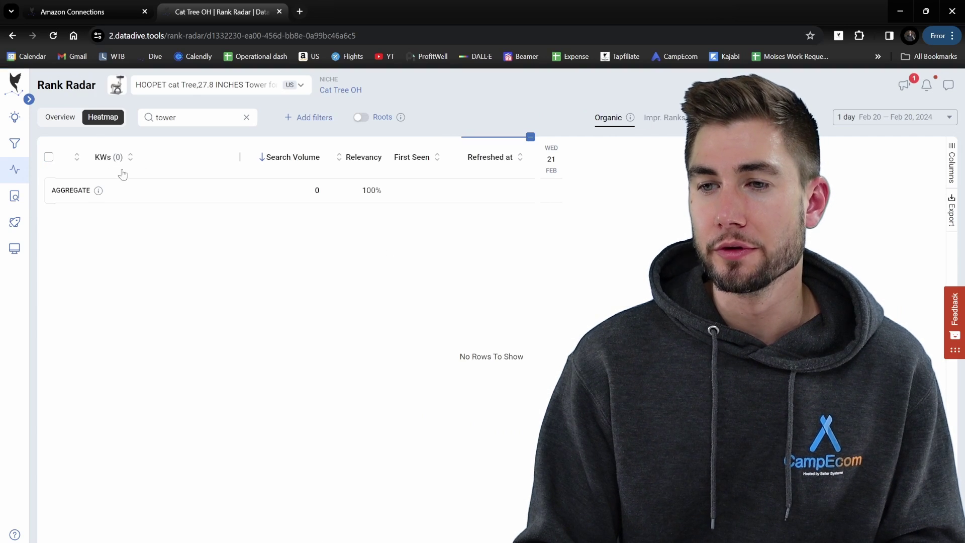
pyautogui.click(245, 118)
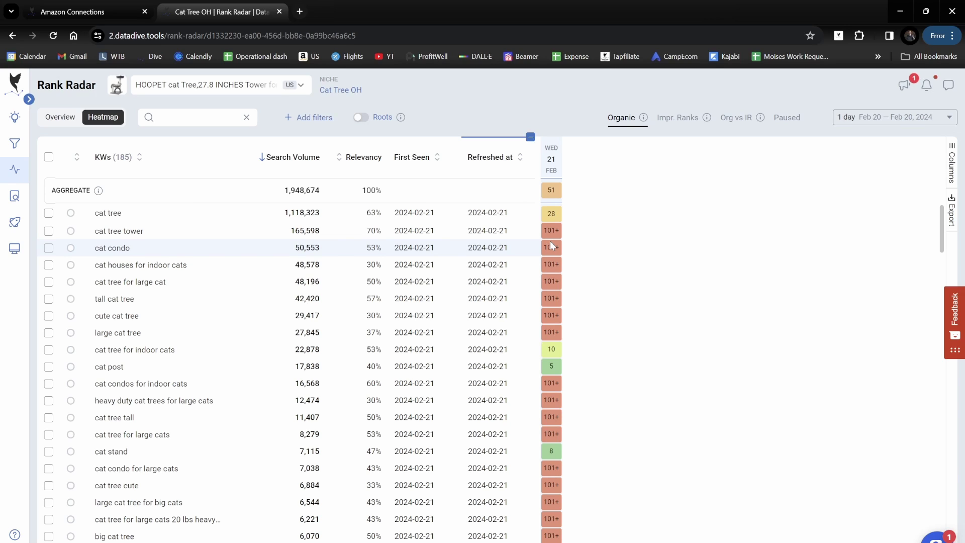
# Step: Start a highlight on 'cat condo' named 'Added cat condo to title exact match'
pyautogui.click(49, 248)
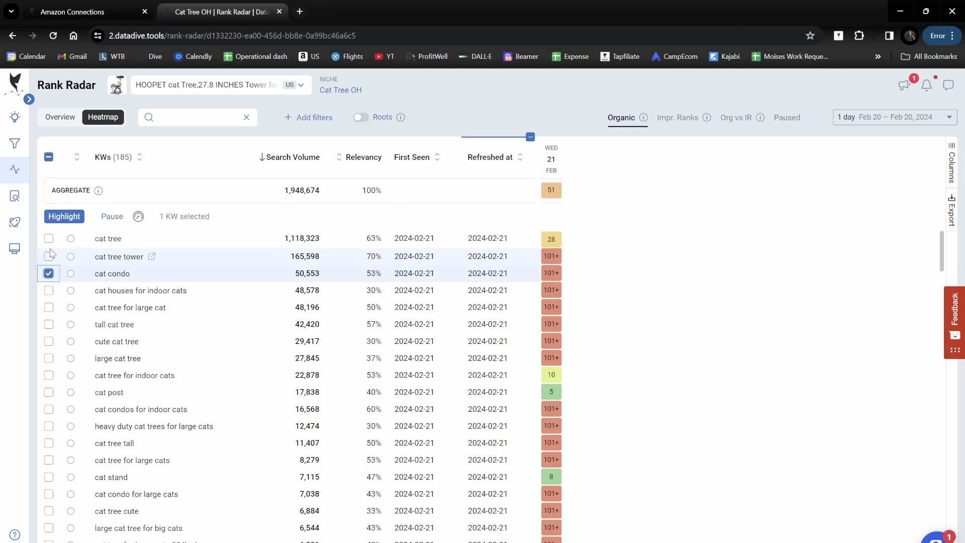
pyautogui.click(78, 221)
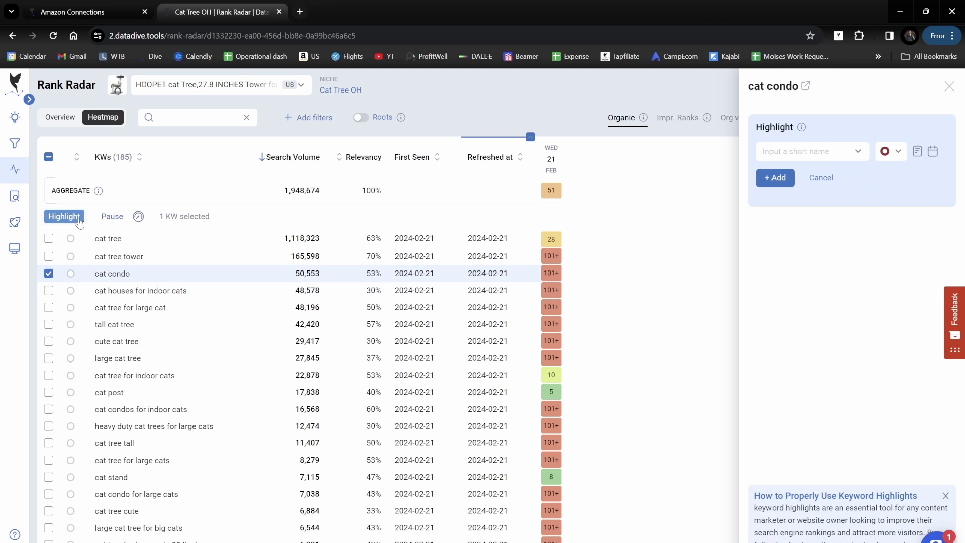
pyautogui.click(787, 156)
pyautogui.write('Added')
pyautogui.write(' cat condo to ti')
pyautogui.write('tle exact m')
pyautogui.write('atch')
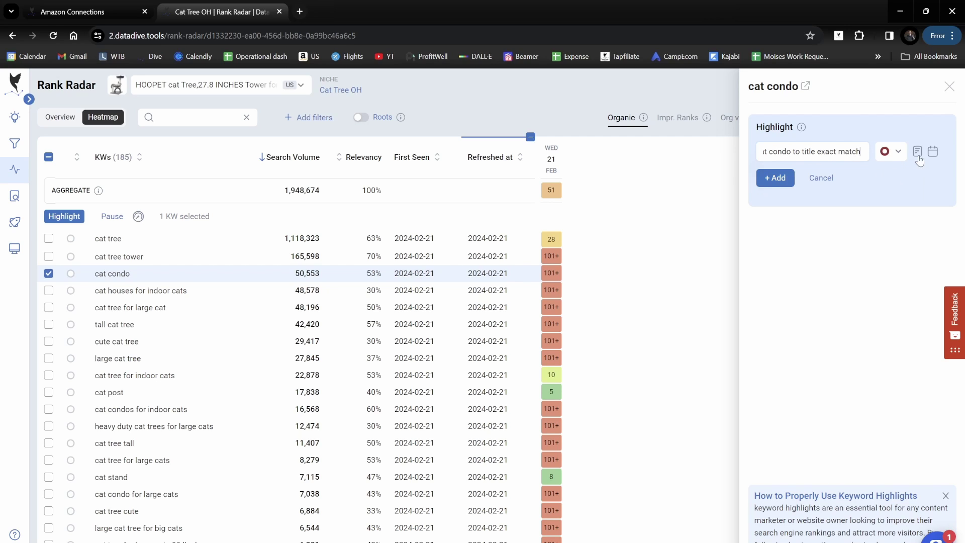
# Step: Give the highlight a February 21 to February 28, 2024 date range and save it
pyautogui.click(916, 158)
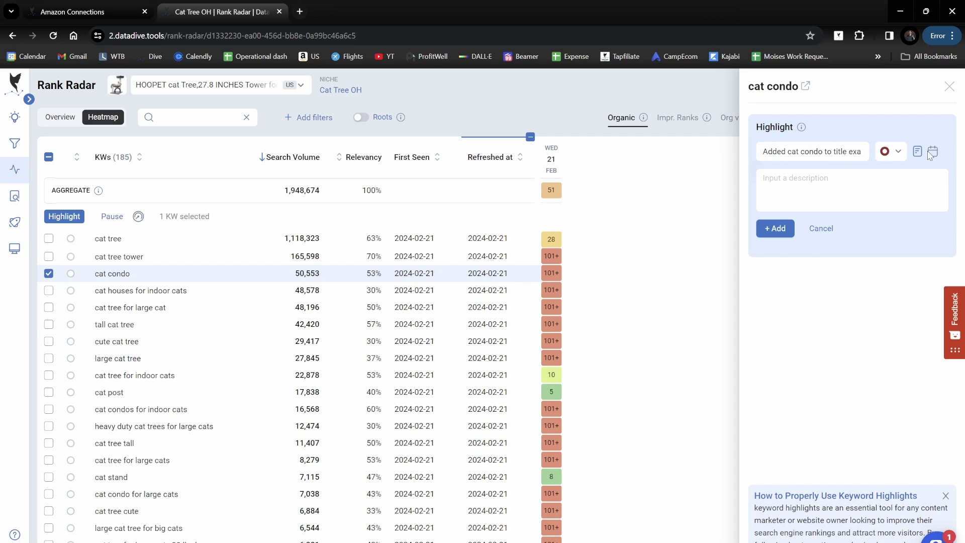
pyautogui.click(930, 157)
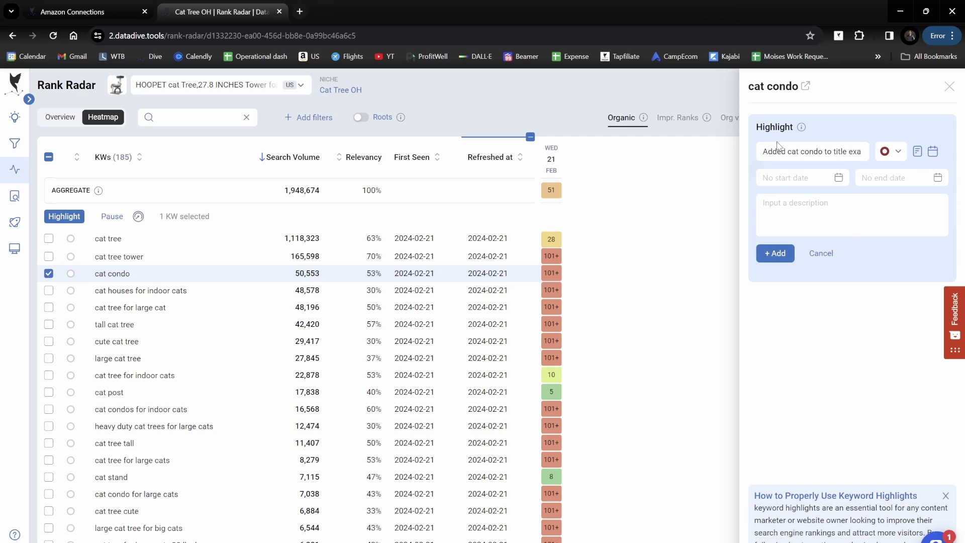
pyautogui.click(777, 180)
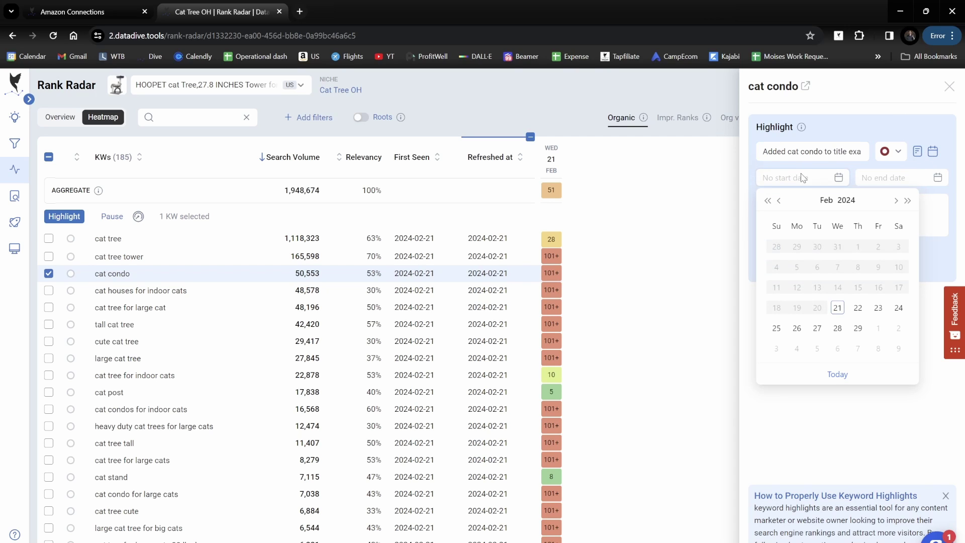
pyautogui.click(842, 310)
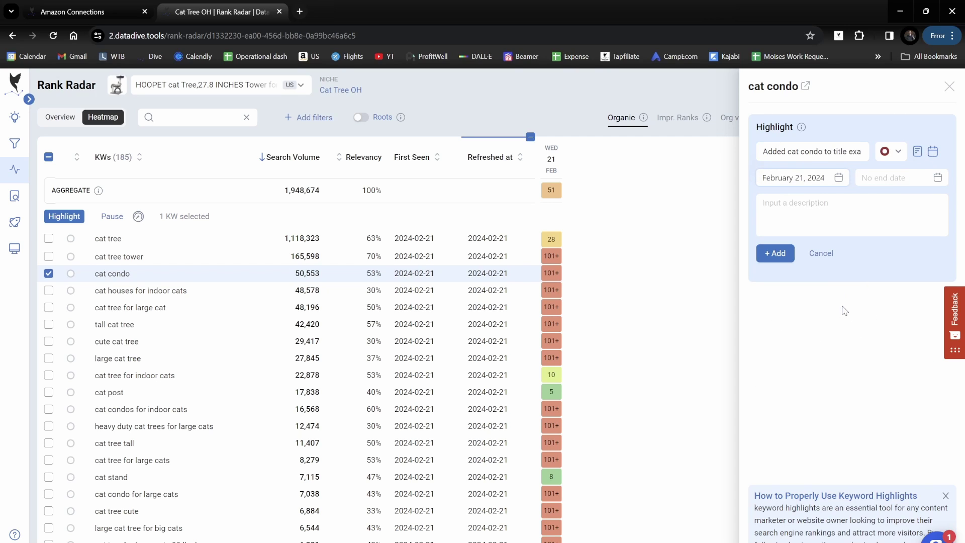
pyautogui.click(901, 180)
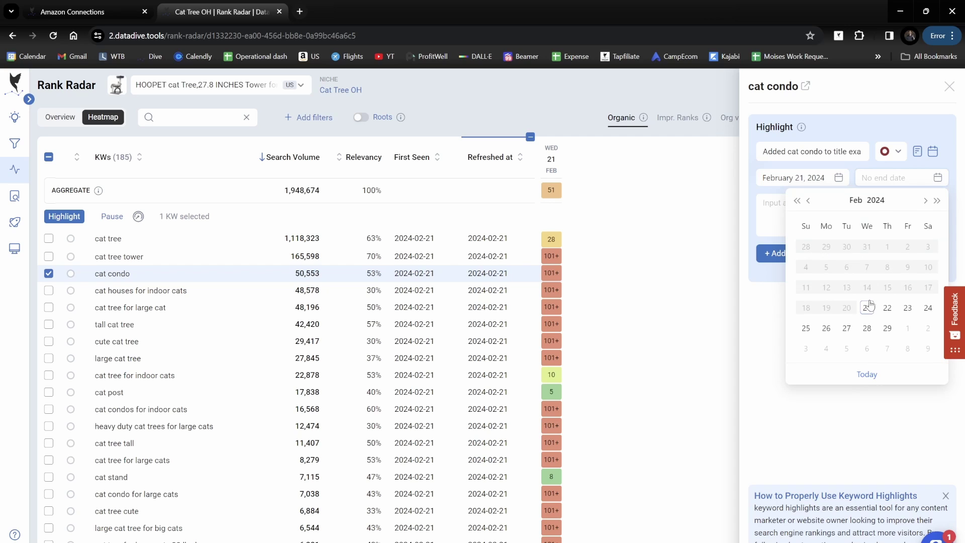
pyautogui.click(870, 334)
pyautogui.click(778, 254)
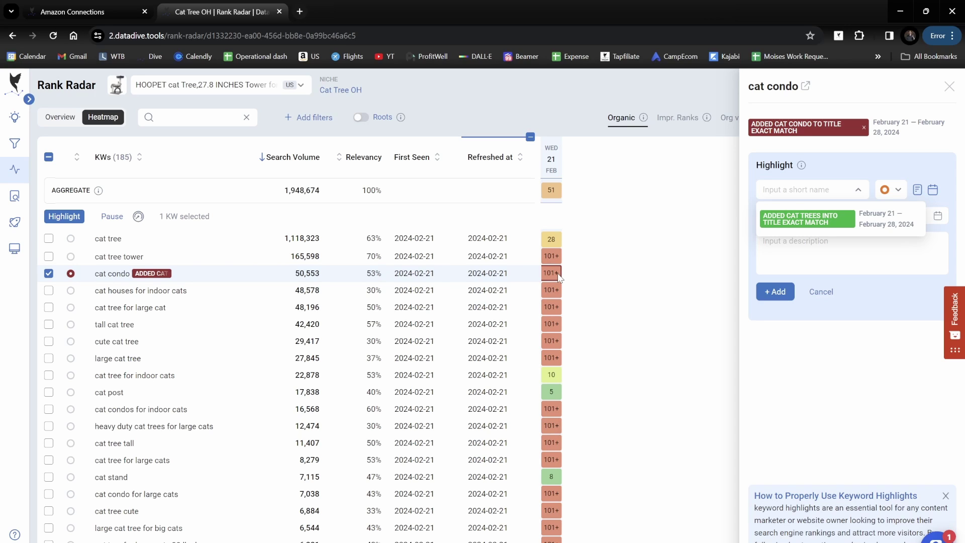
# Step: Remove the red 'Added cat condo to title exact match' tag and confirm detaching it
pyautogui.click(844, 297)
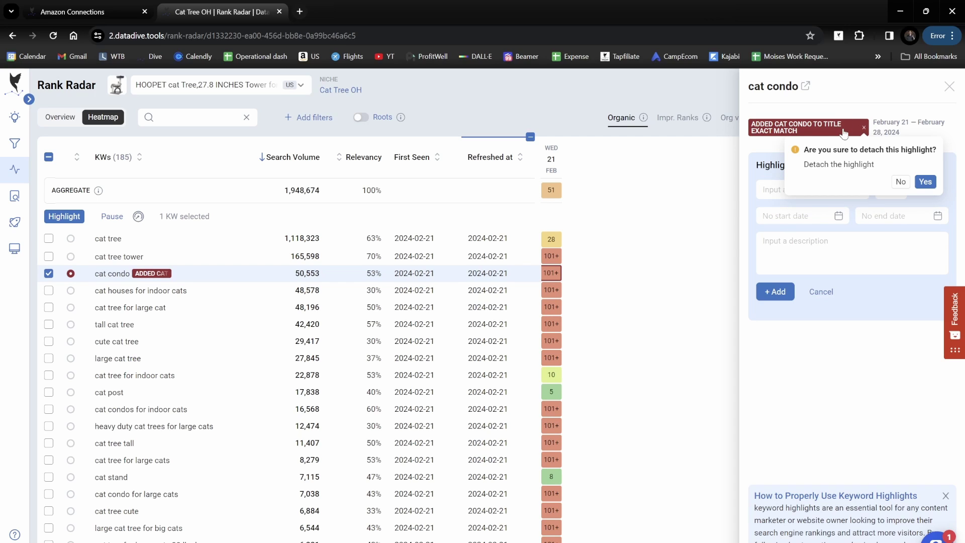
pyautogui.click(930, 184)
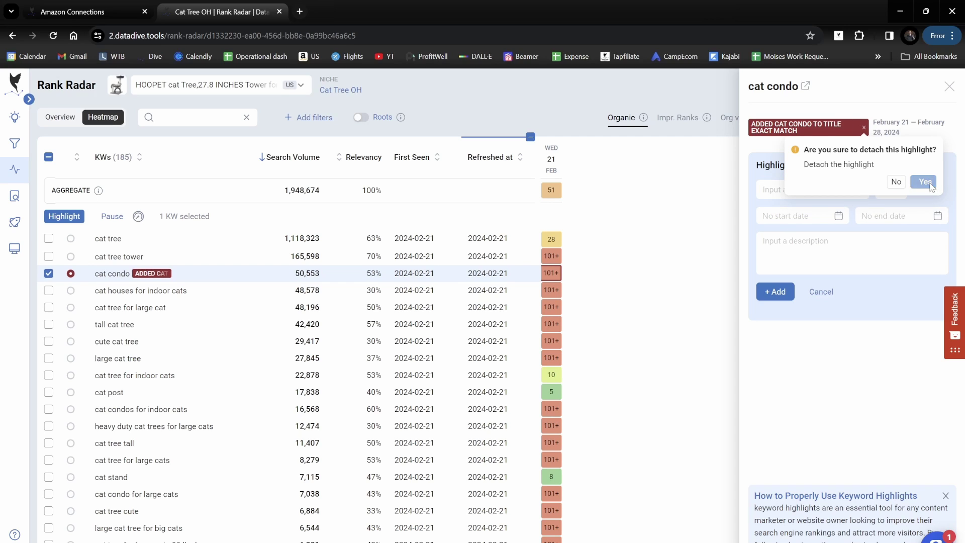